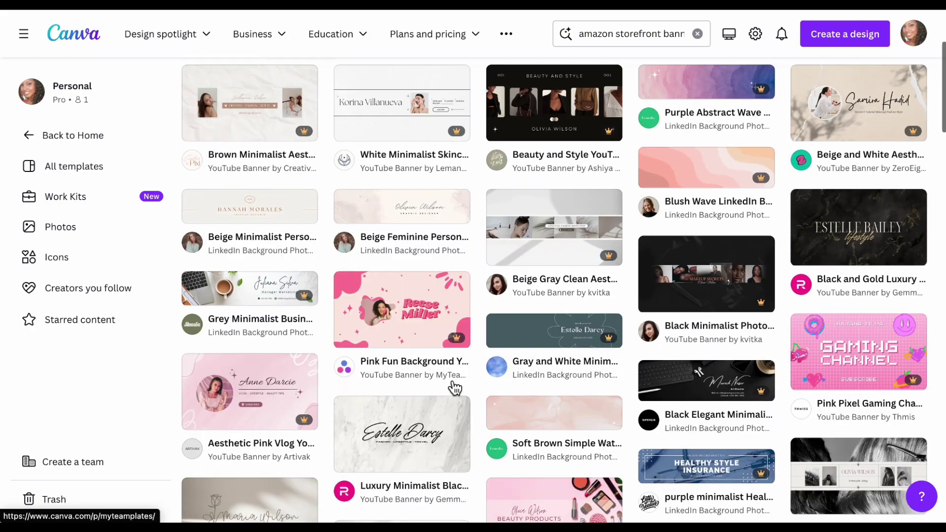
Leave the storefront banner template results and create a blank custom-size design of 1275 × 284 px
scroll(454, 388, down, 2)
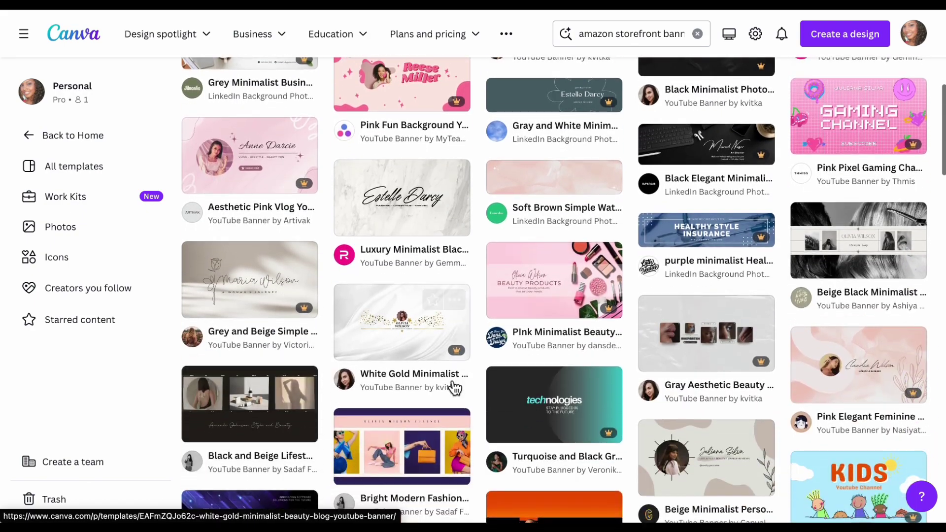
key(alt+Left)
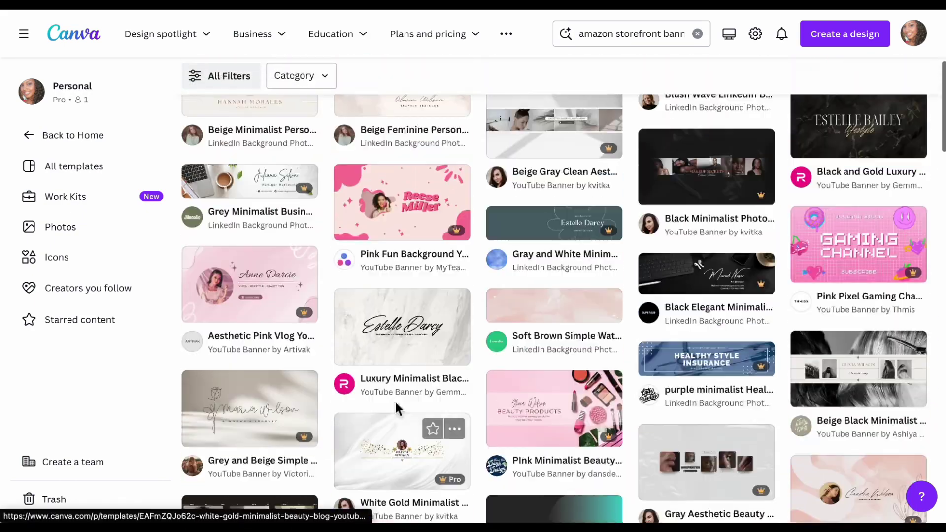
key(alt+Left)
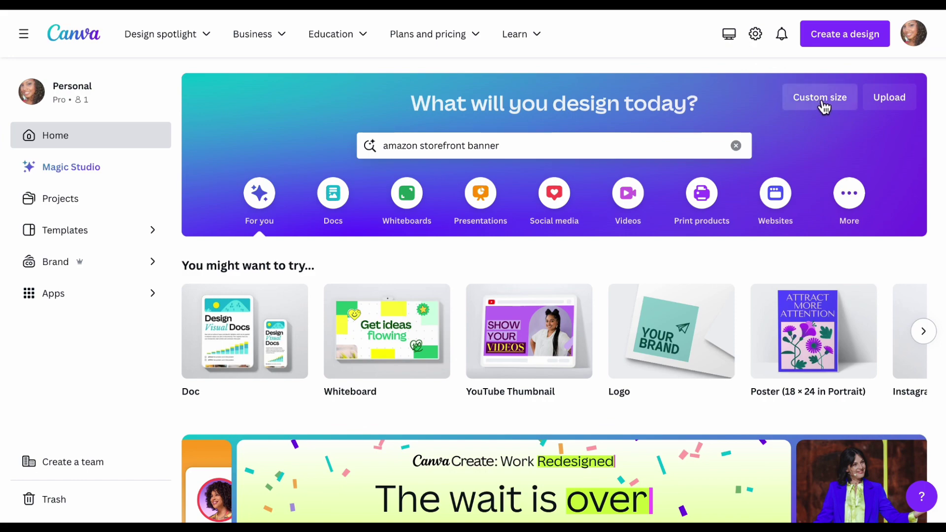
click(822, 103)
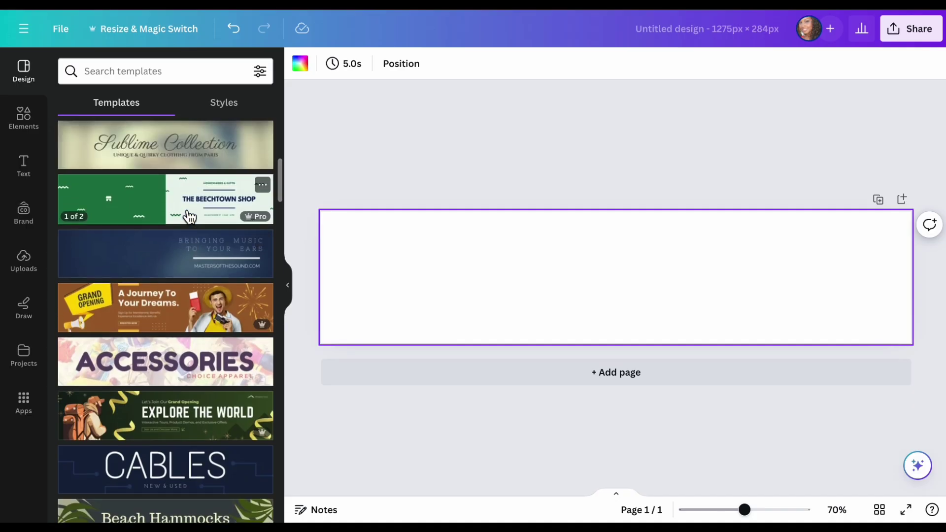
Apply the brown "Grand Opening – A Journey To Your Dreams" banner template to the blank page
scroll(187, 216, up, 2)
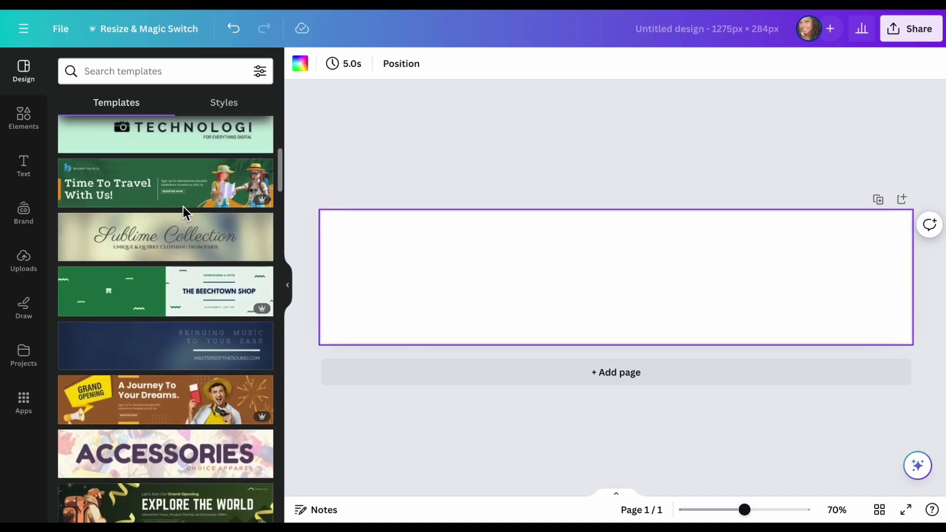
scroll(186, 215, up, 4)
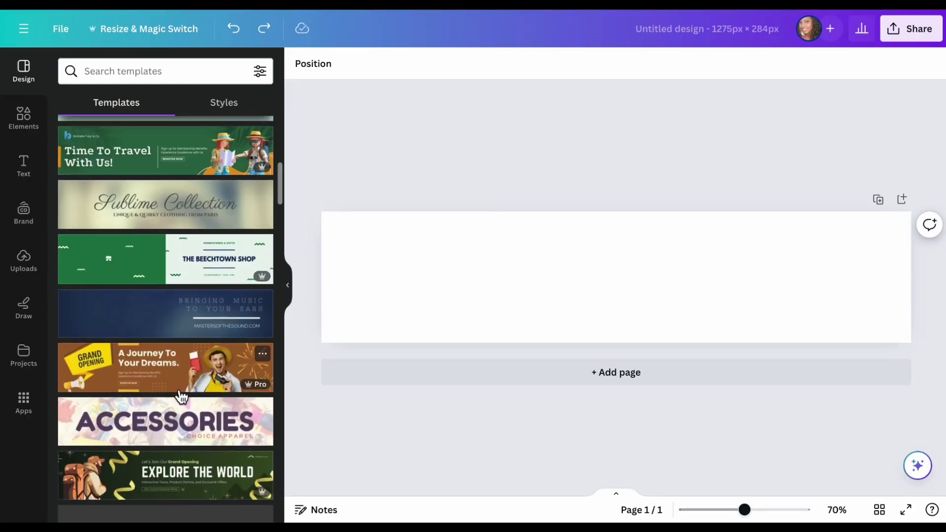
scroll(180, 395, down, 4)
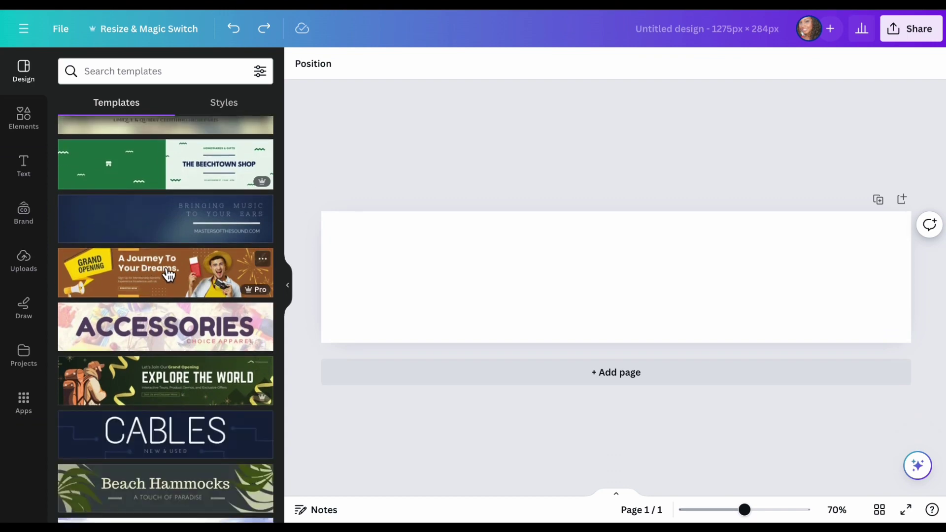
click(168, 274)
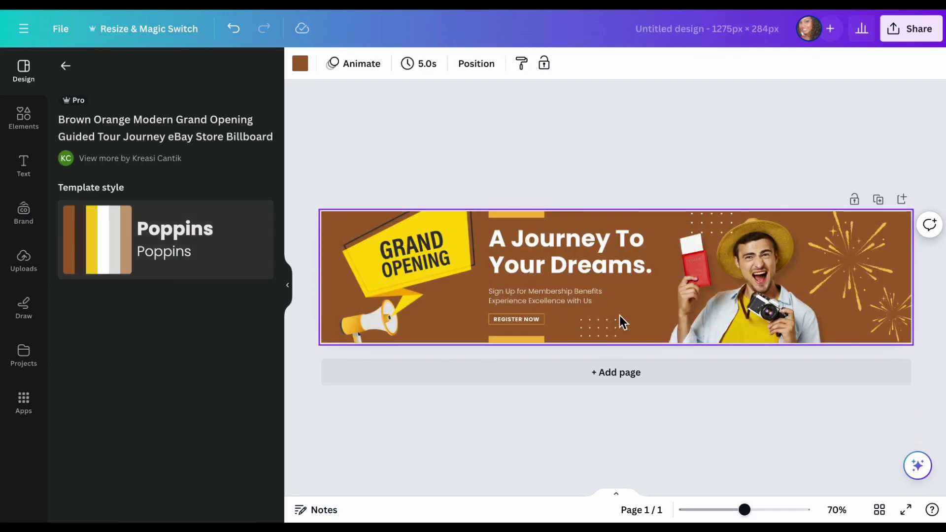
Try Canva Sans and Glacial Indifference on the "A Journey To Your Dreams." headline and set its font to Archivo Black
click(577, 259)
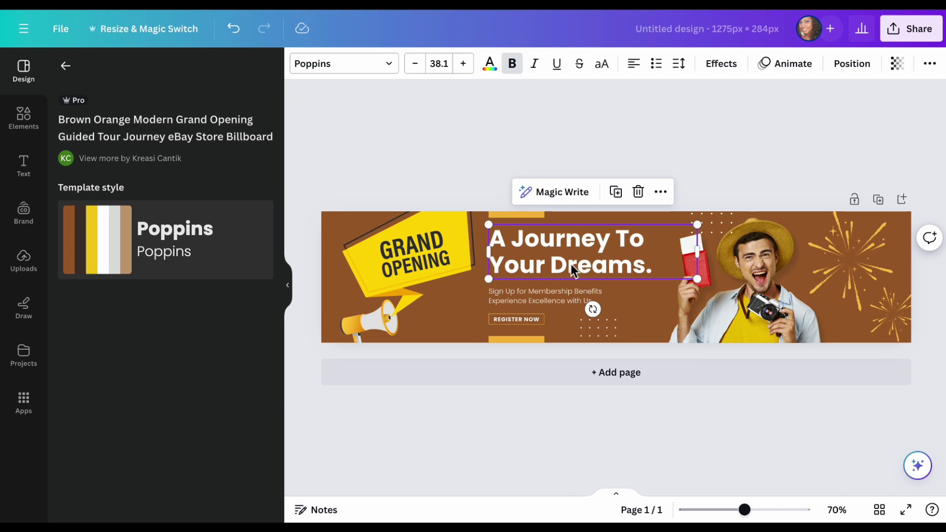
click(395, 72)
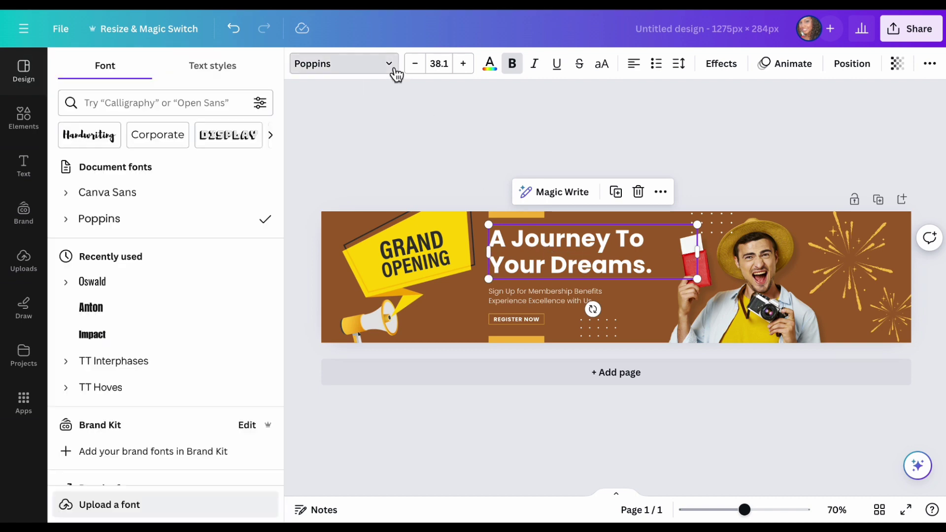
scroll(157, 306, down, 5)
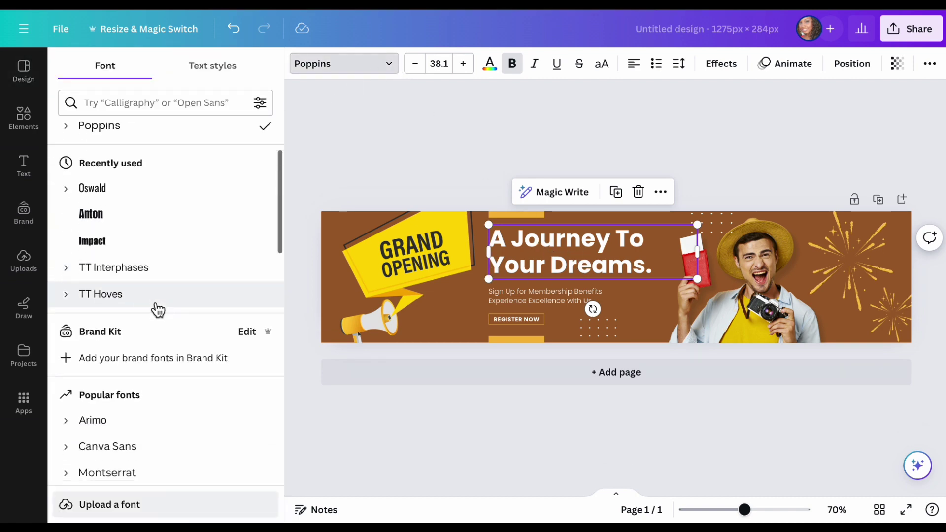
scroll(157, 310, down, 2)
click(134, 281)
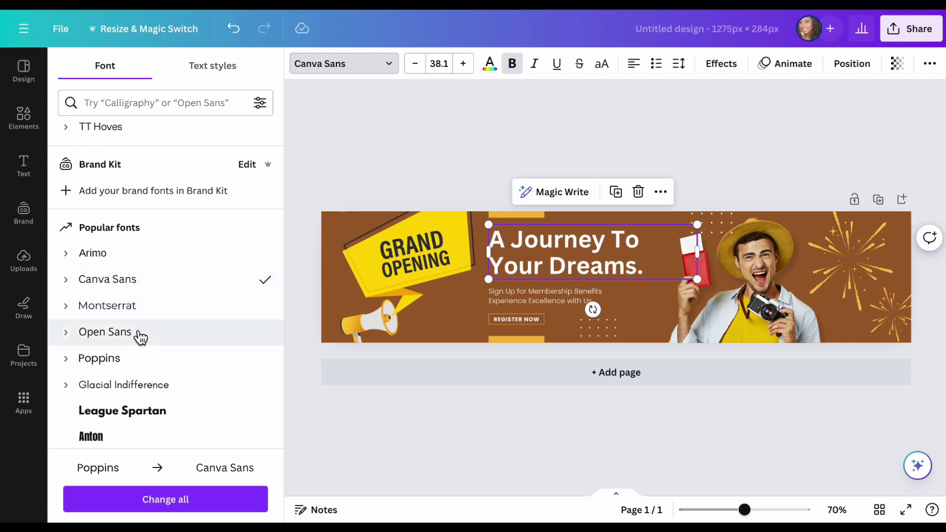
click(142, 389)
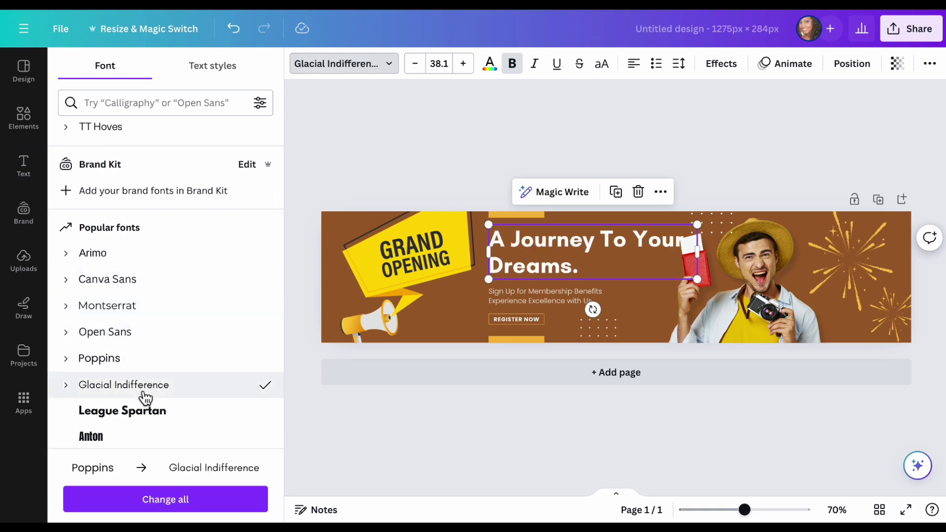
scroll(143, 394, down, 2)
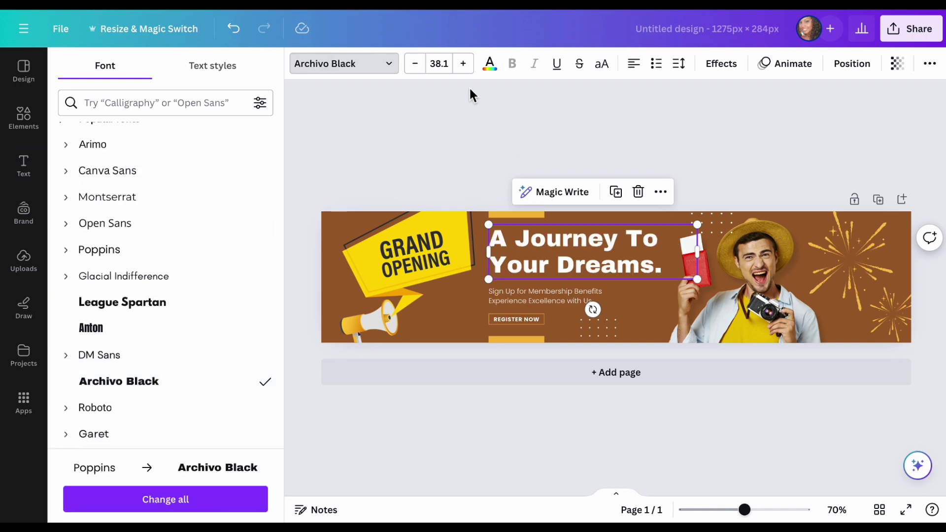
Recolor the "A Journey To Your Dreams." headline, trying pink and settling on turquoise from the default solid colors
click(493, 71)
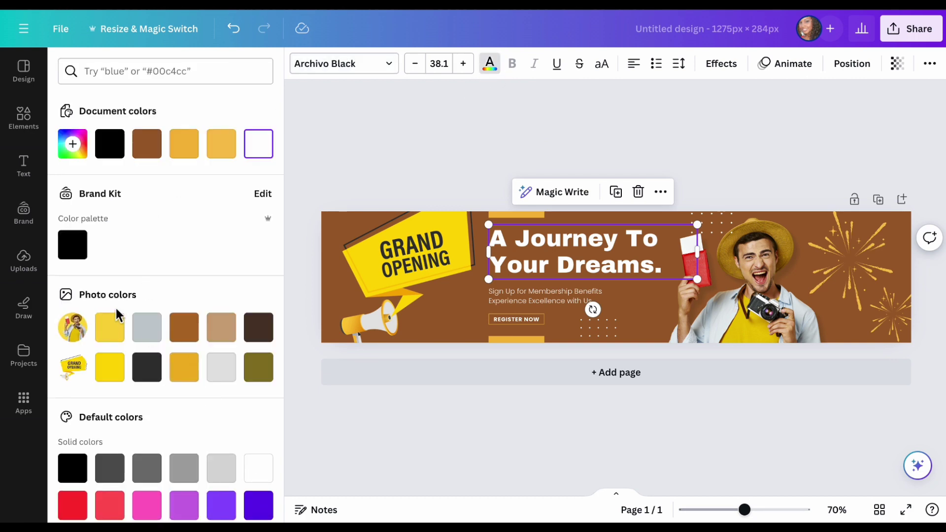
scroll(143, 433, down, 3)
click(149, 405)
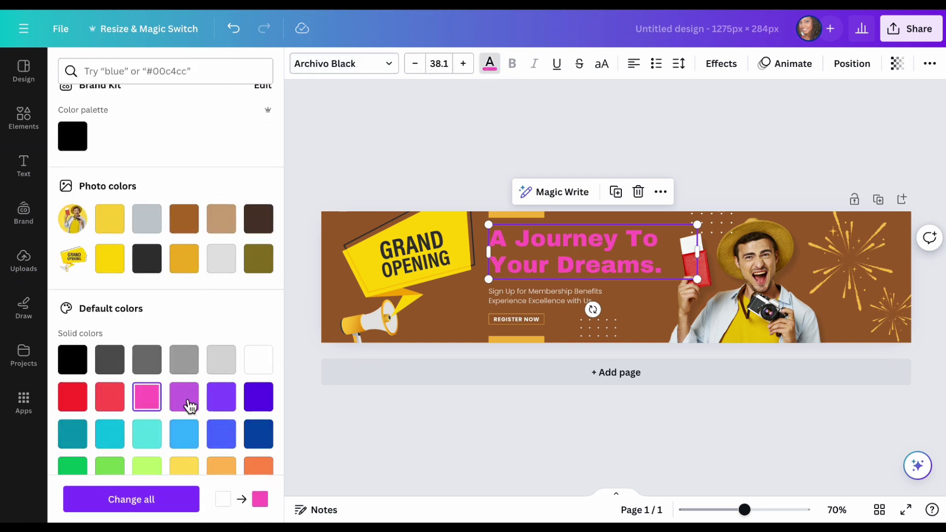
click(104, 435)
key(Escape)
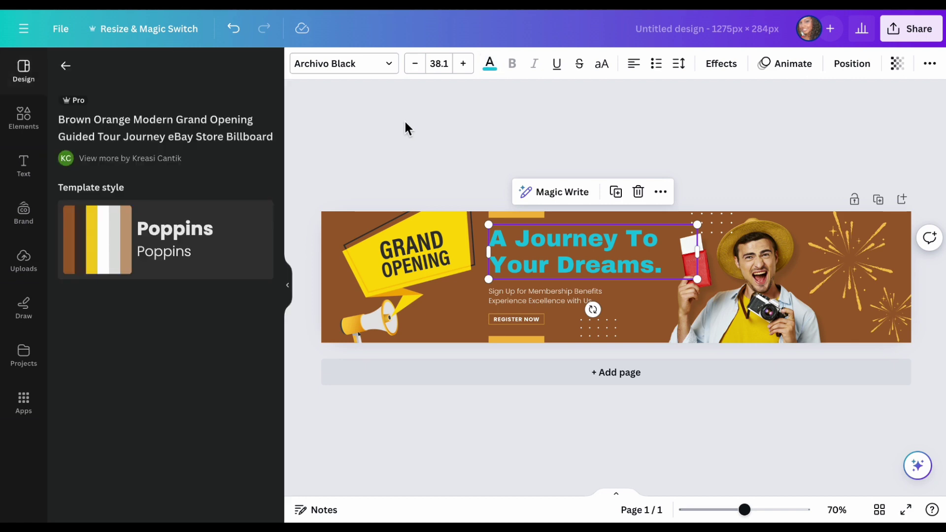
Undo the headline's last color change and set the banner background to the turquoise document color
click(766, 323)
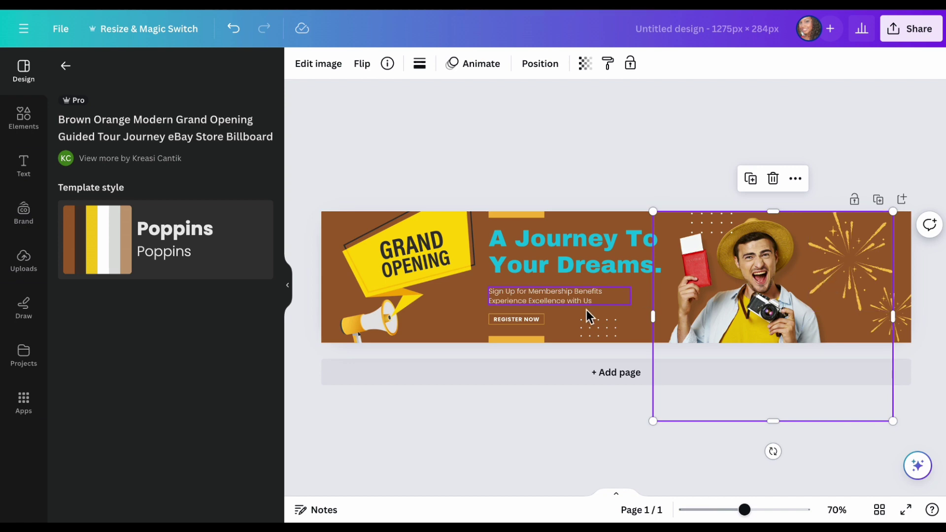
key(ctrl+z)
click(332, 308)
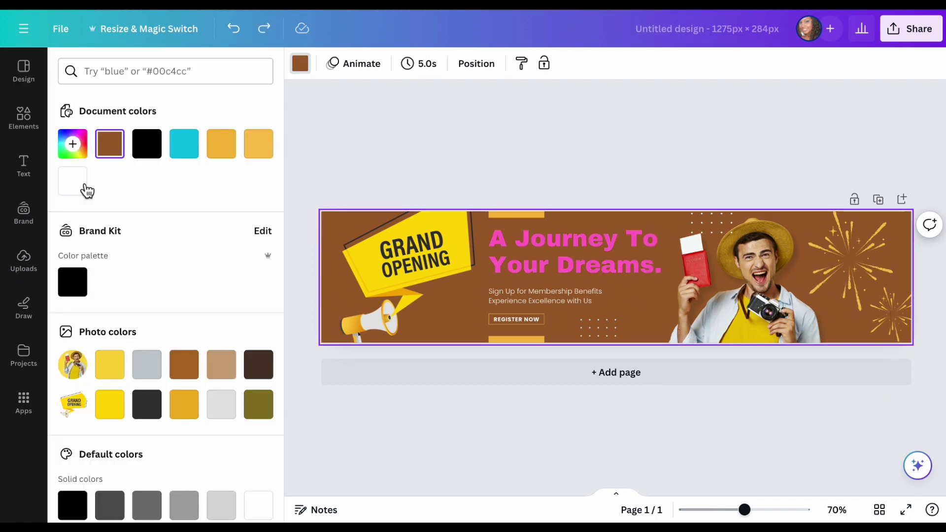
click(189, 150)
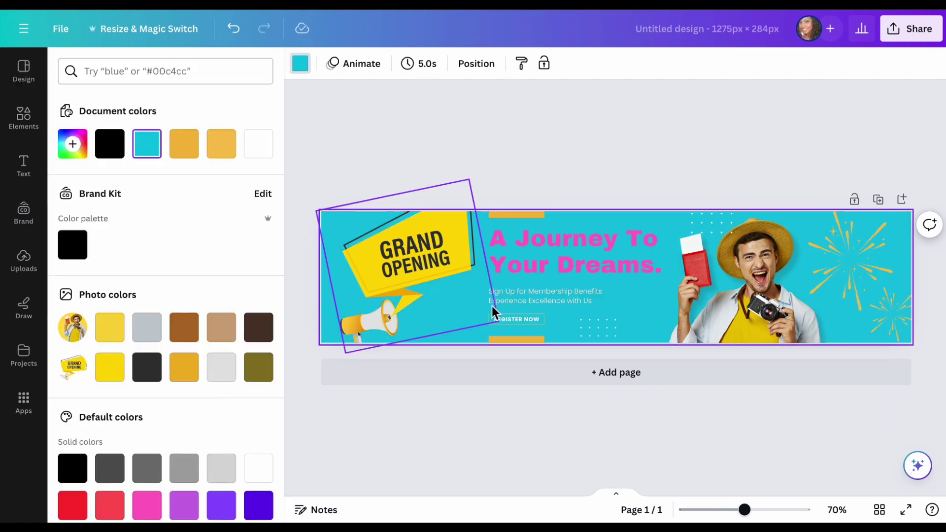
Try removing the photo of the man with the camera from the banner, and undo the deletion
click(765, 292)
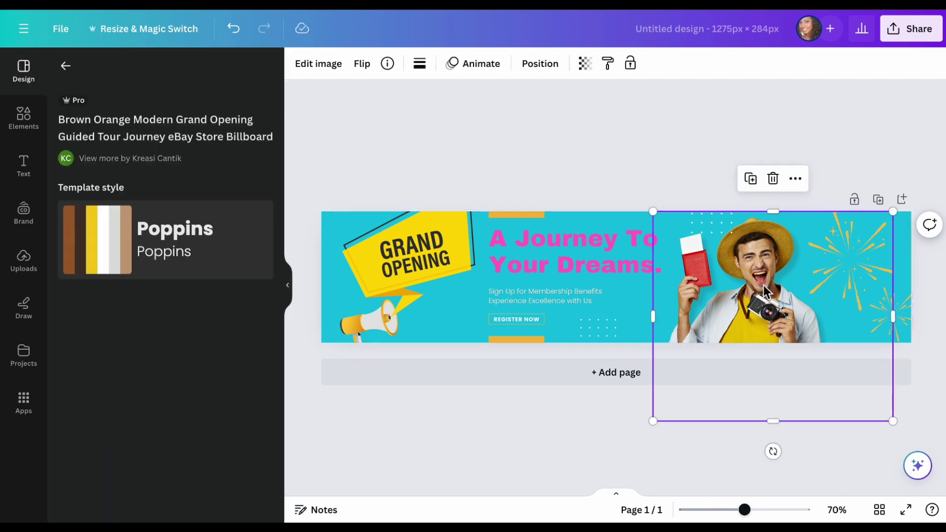
key(Delete)
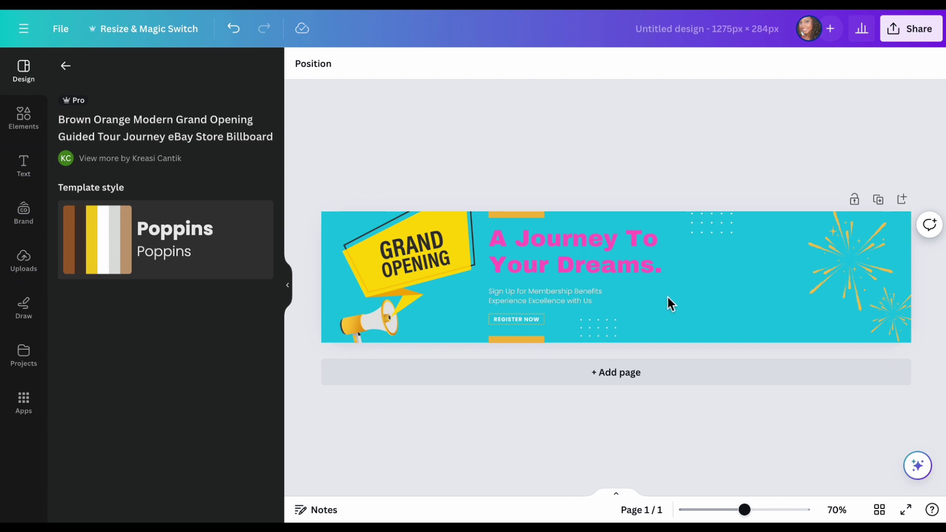
click(521, 321)
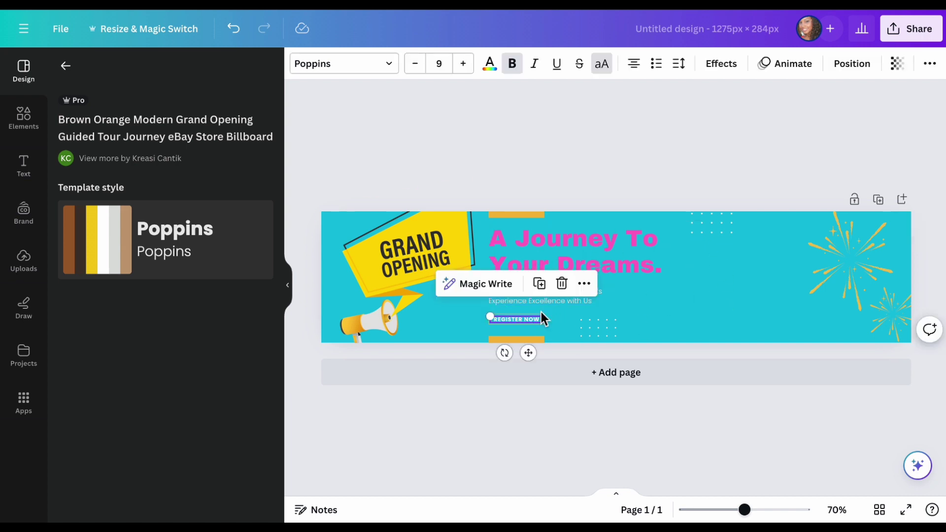
click(436, 321)
click(724, 282)
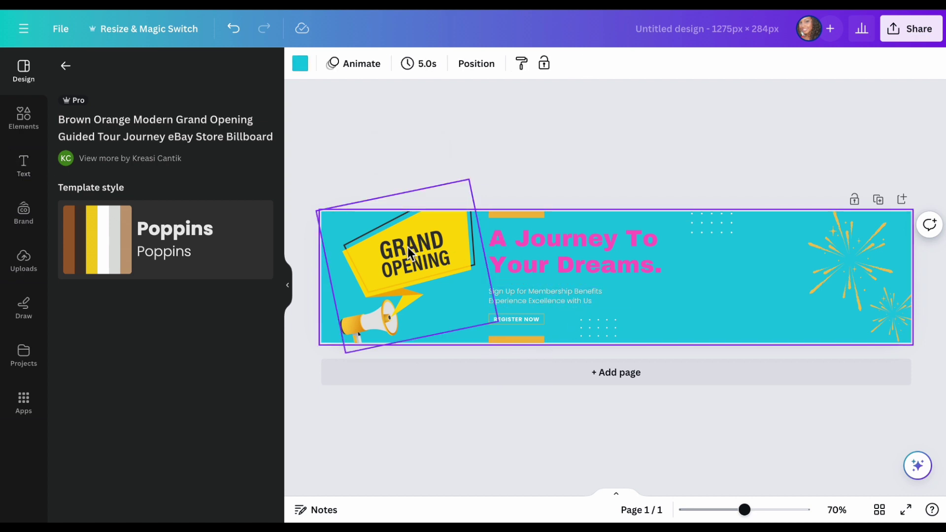
click(237, 31)
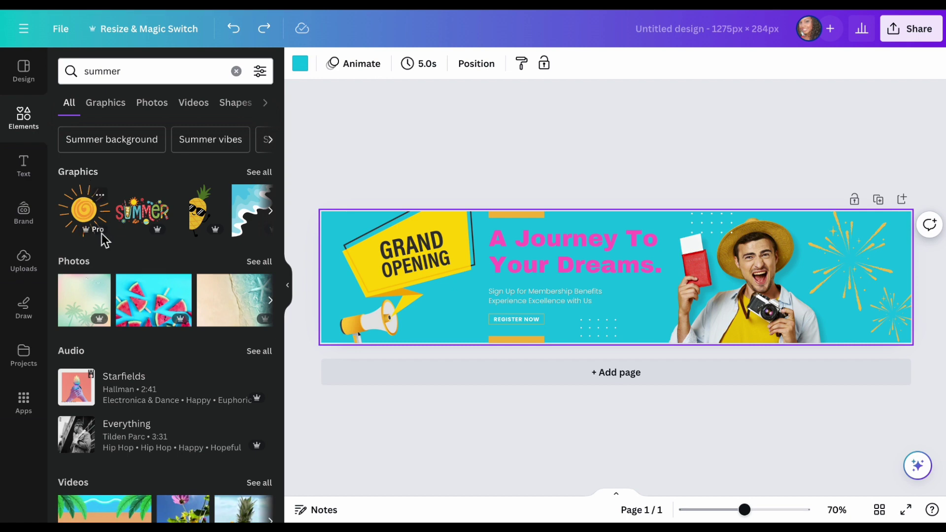
Add the pineapple with sunglasses from the "summer" elements and place it below the headline, beside the man's photo
scroll(119, 376, down, 1)
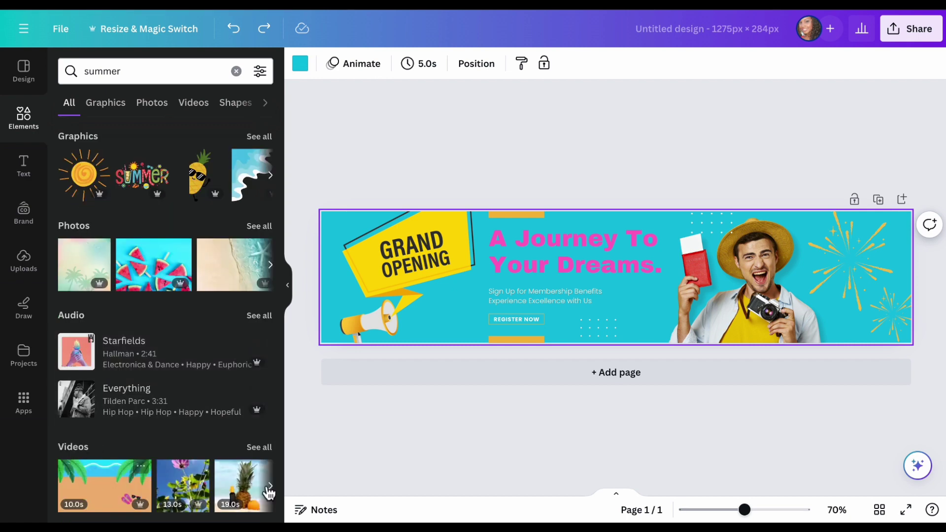
click(206, 179)
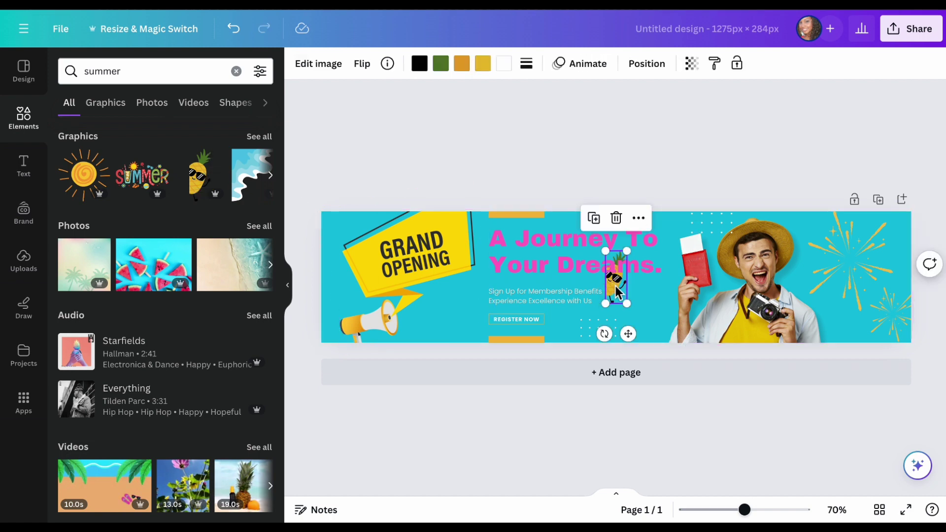
drag(618, 293, 649, 325)
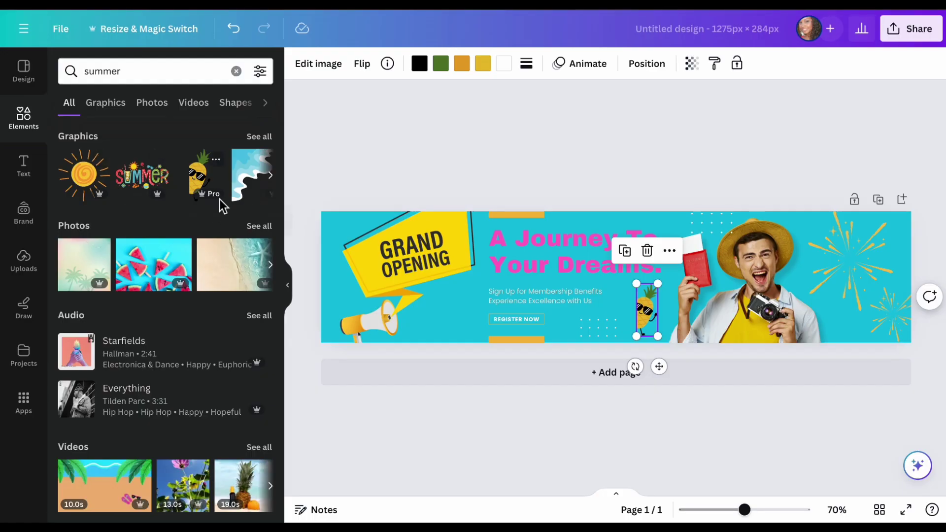
Show all graphics for "summer" and look through them for more decorations suited to the banner
click(268, 142)
scroll(191, 321, down, 6)
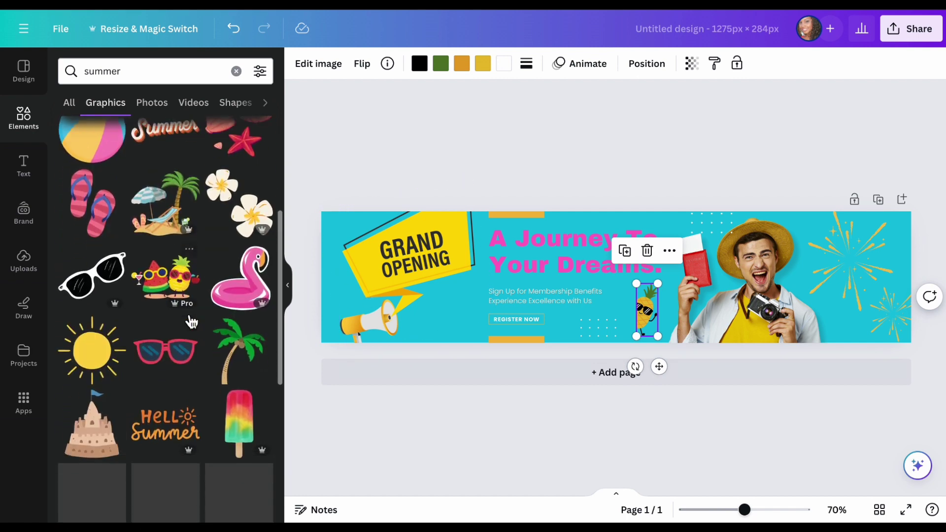
scroll(191, 322, down, 5)
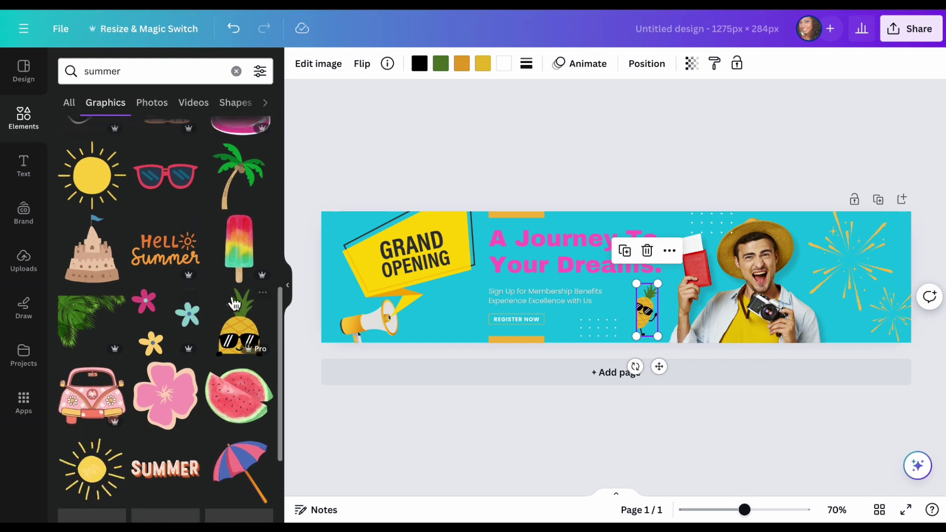
scroll(202, 433, down, 5)
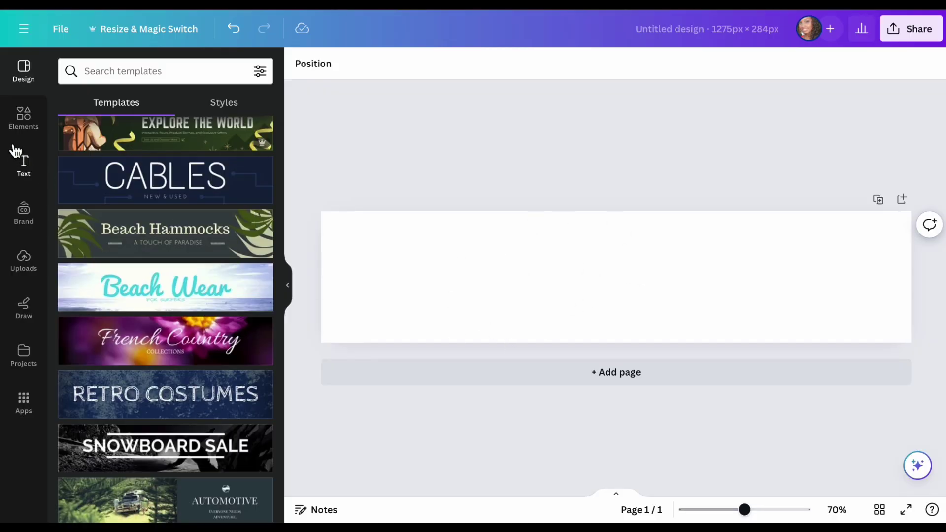
Search the elements for "grid" and show all available grid layouts
click(22, 129)
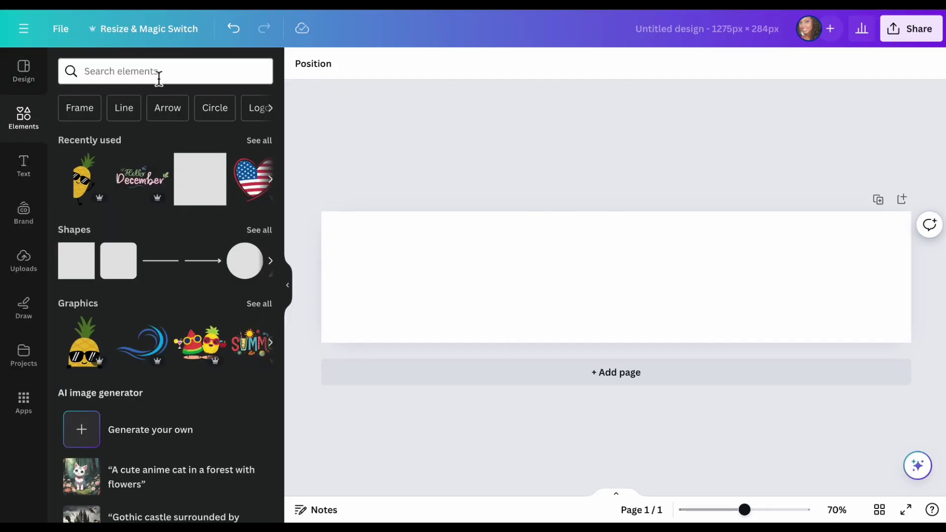
click(159, 77)
text(grid)
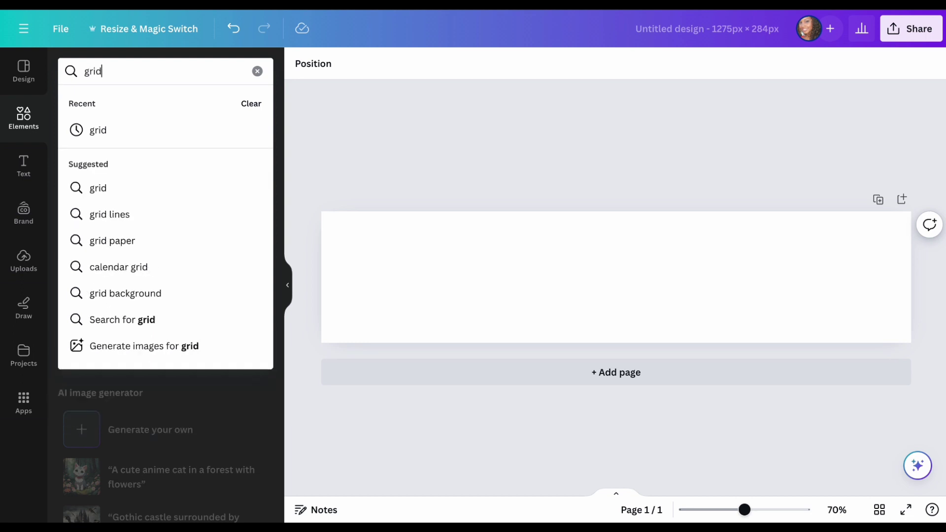
key(Return)
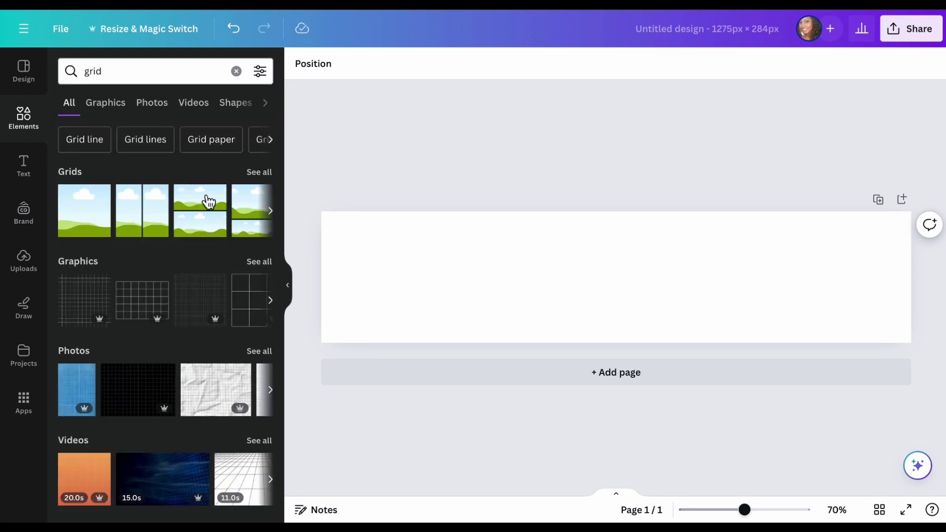
click(260, 173)
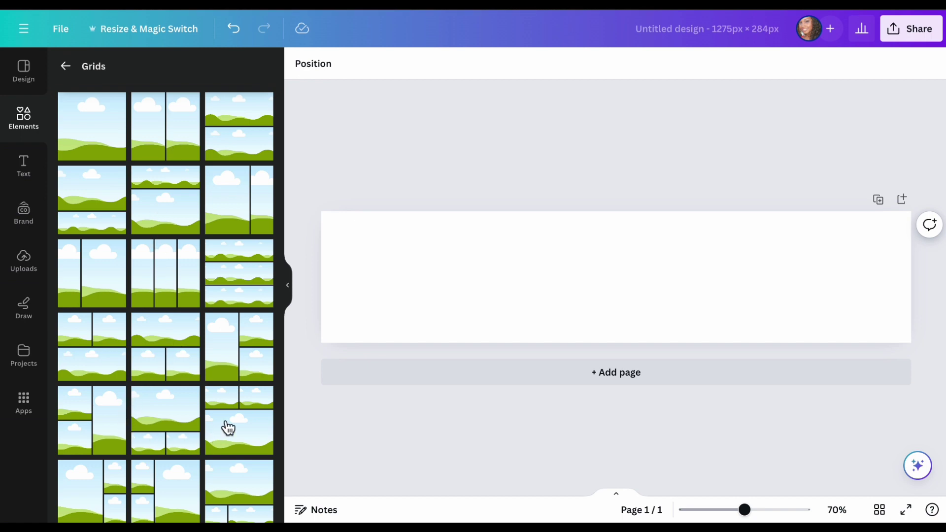
Add the grid with three equal columns to the blank banner
scroll(227, 426, down, 7)
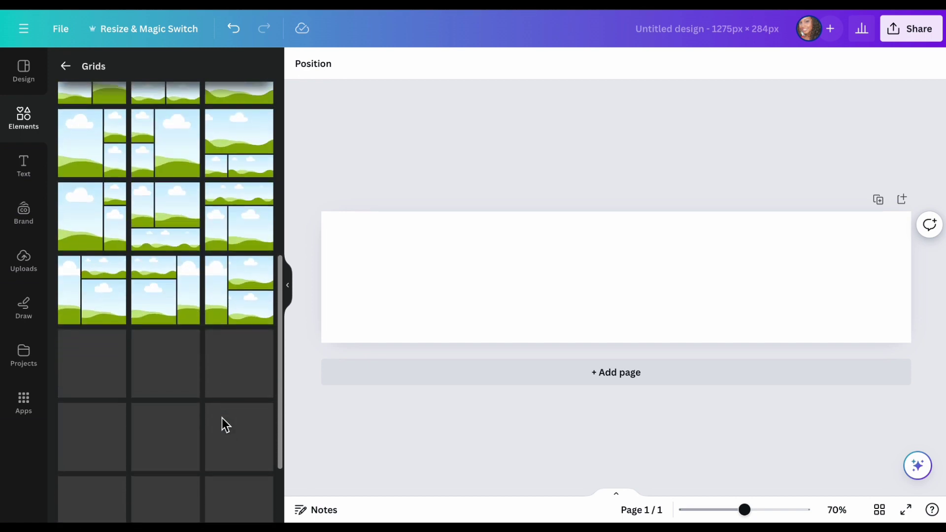
click(162, 236)
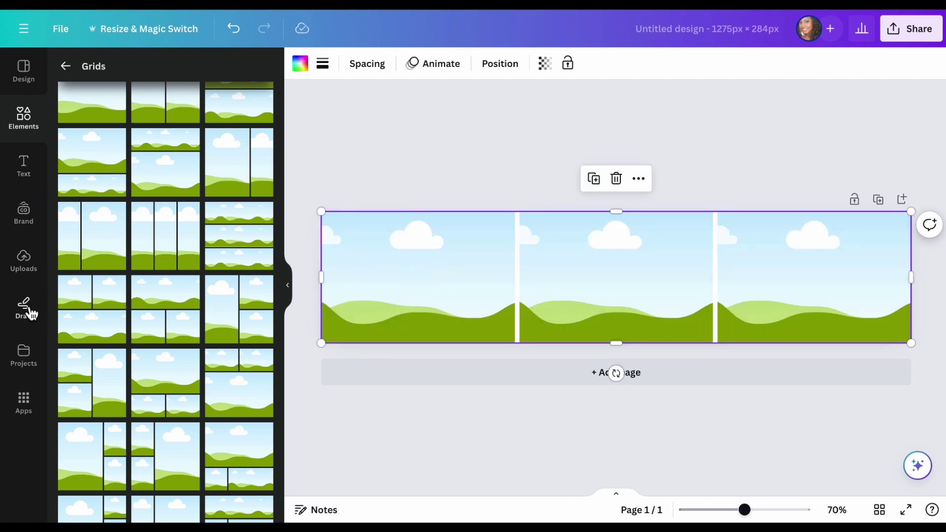
Fill the grid's left cell with the uploaded photo of the woman looking upward and reposition it to show her whole face
click(31, 262)
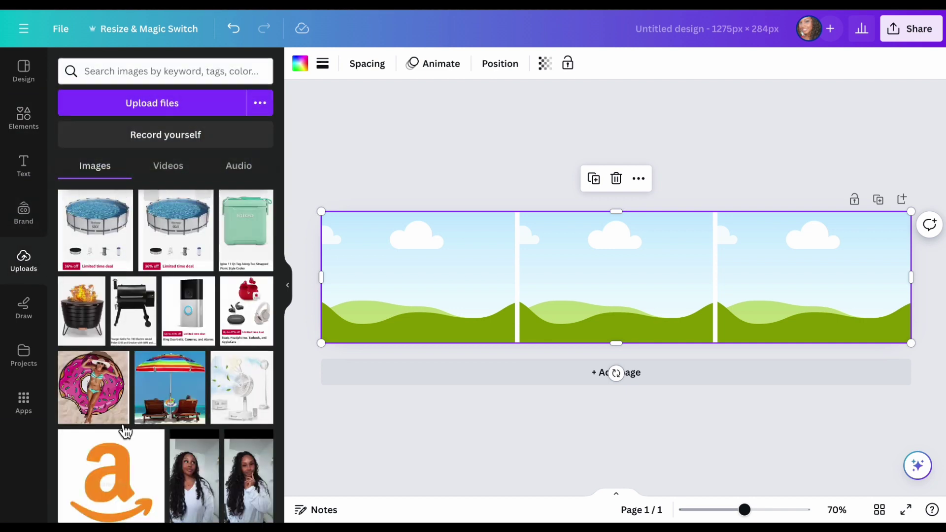
scroll(127, 433, down, 3)
scroll(129, 439, down, 2)
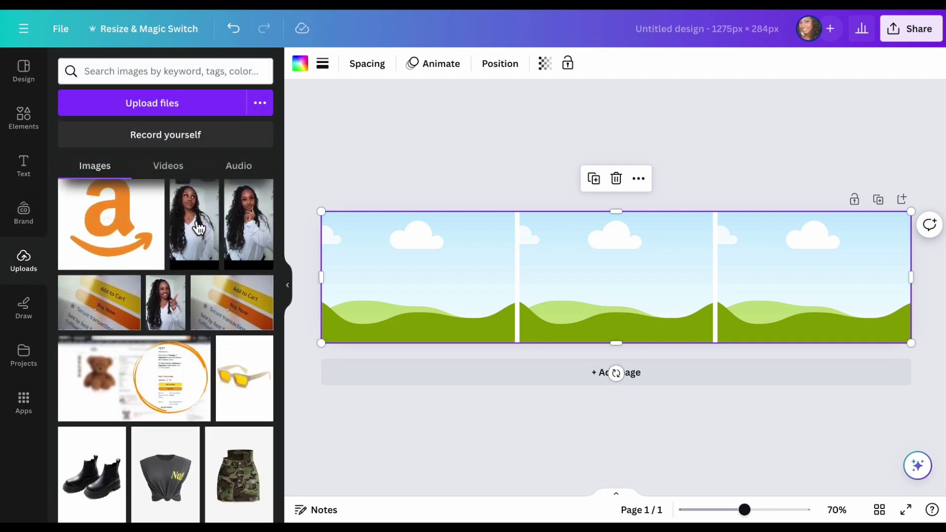
click(194, 221)
drag(626, 268, 415, 335)
double_click(417, 279)
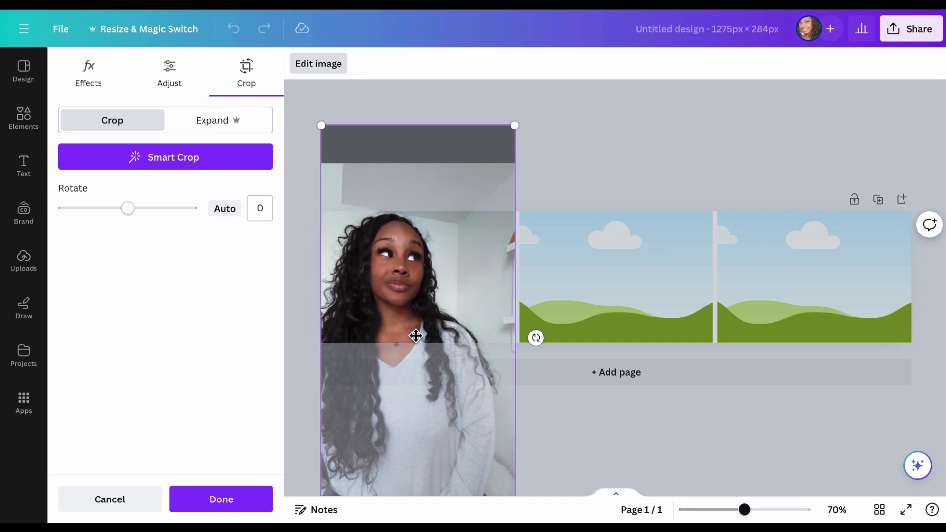
click(570, 203)
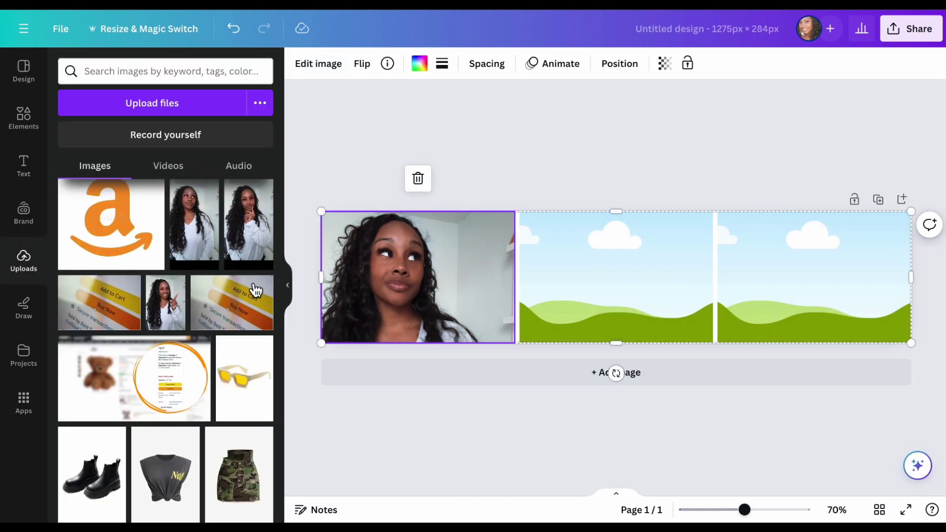
Place the uploaded photo of the woman with her hand at her chin in the grid's middle cell and reposition it to show her face
drag(250, 216, 613, 298)
double_click(614, 297)
drag(635, 258, 650, 330)
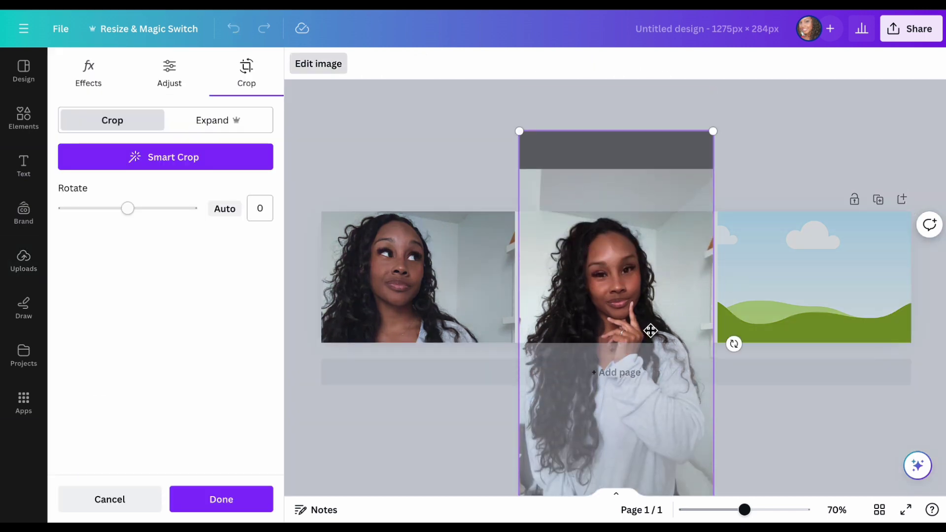
click(801, 137)
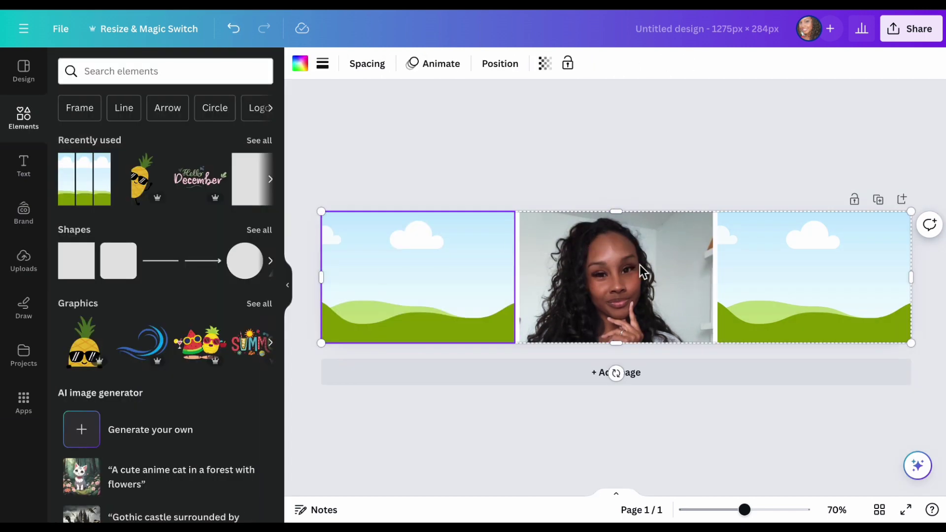
Clear the uploaded photo from the grid's middle cell
key(Delete)
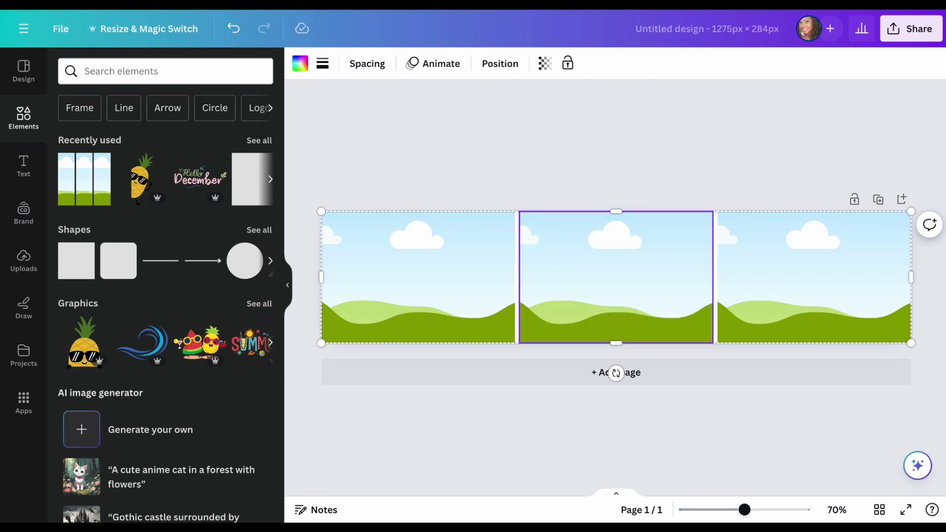
Search the elements for "skincare" and show all photos for "skincare products"
click(122, 72)
click(28, 117)
click(131, 71)
text(skincare)
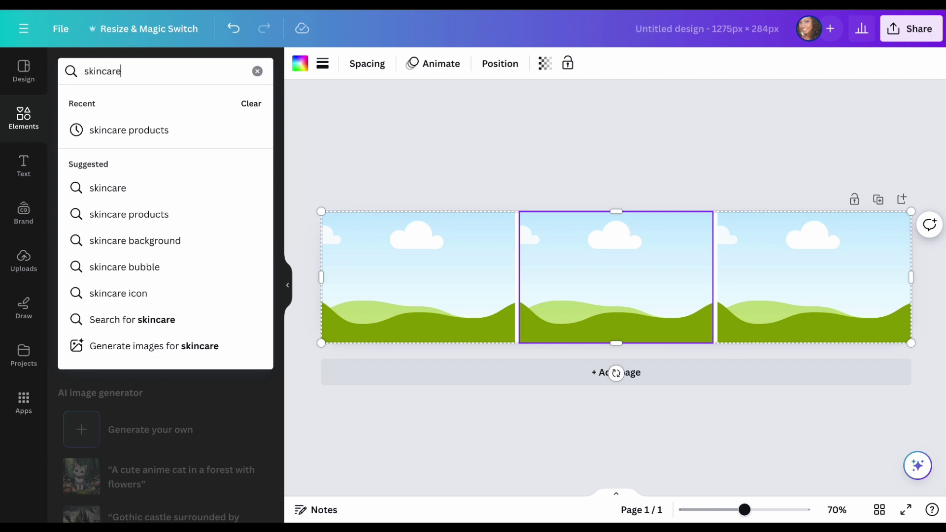
key(Return)
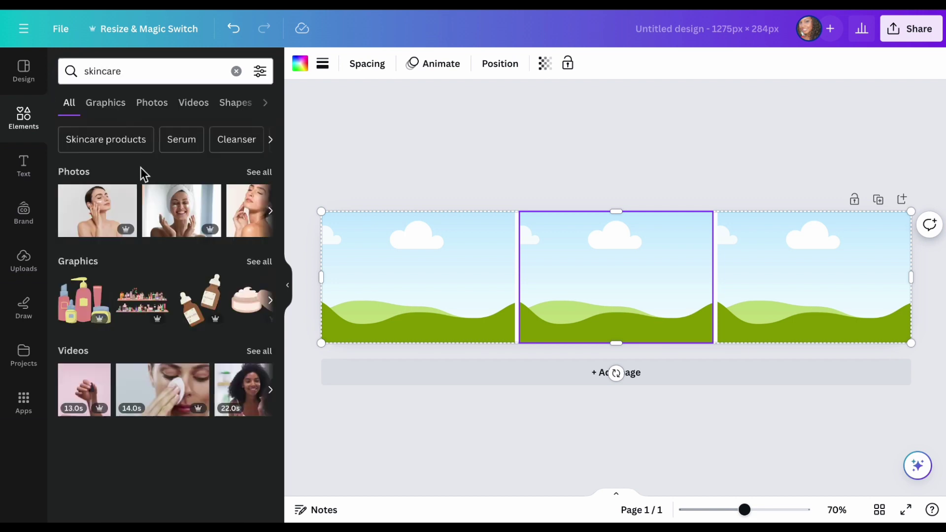
click(259, 172)
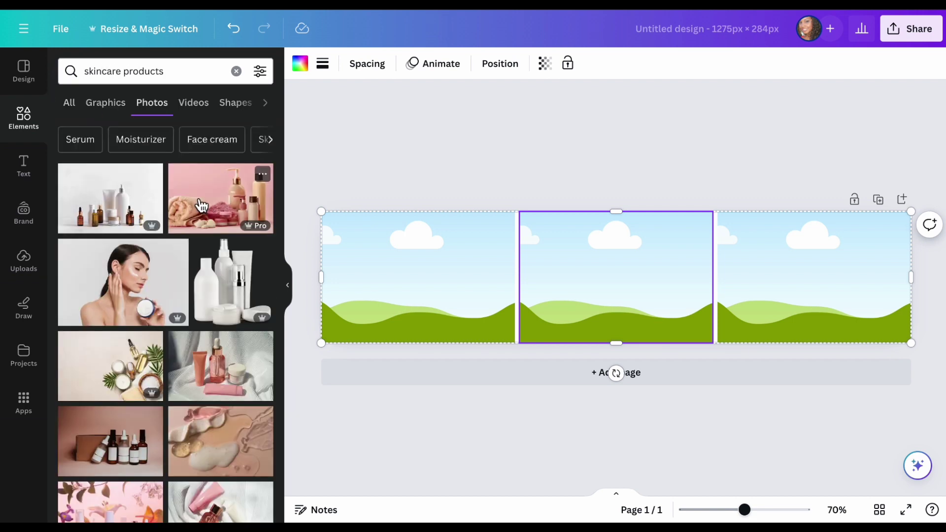
Fill the grid with skincare photos: bottles on white at left, towel and bottles on pink in the middle, tube and serum on fabric at right
click(202, 204)
drag(591, 269, 583, 262)
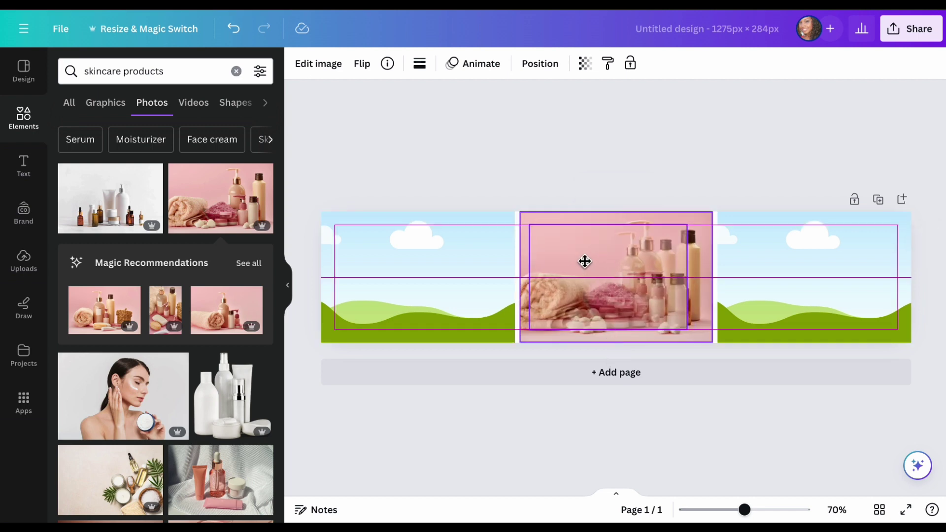
click(100, 204)
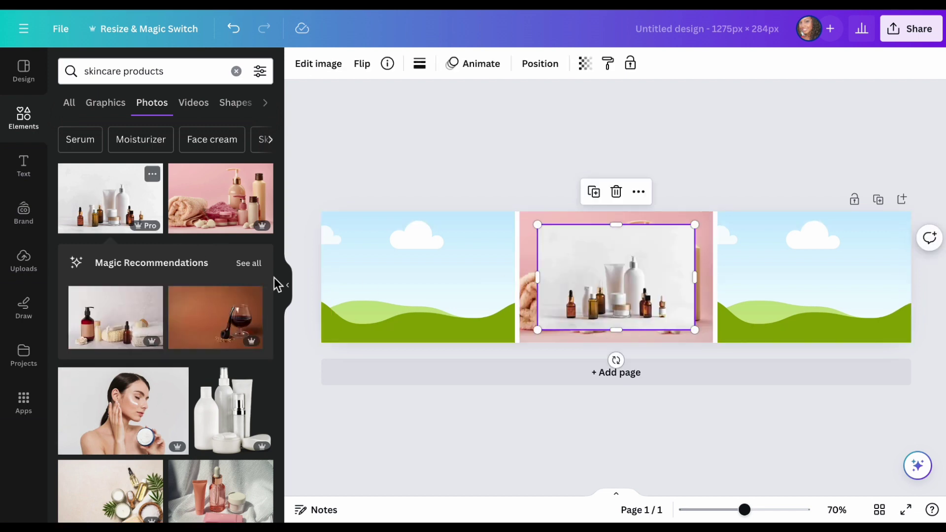
drag(647, 272, 452, 279)
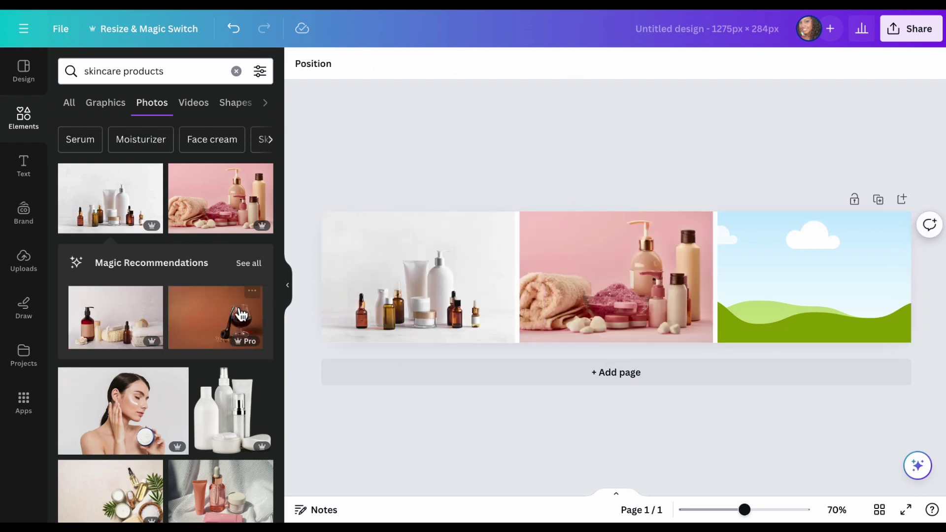
scroll(213, 270, down, 5)
click(213, 270)
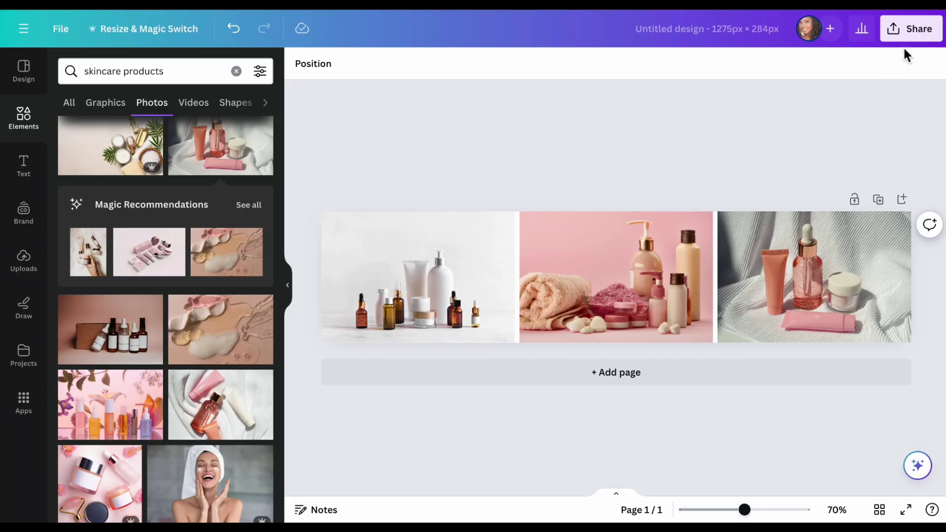
Open the download settings for the banner and choose PNG as the file type
click(904, 29)
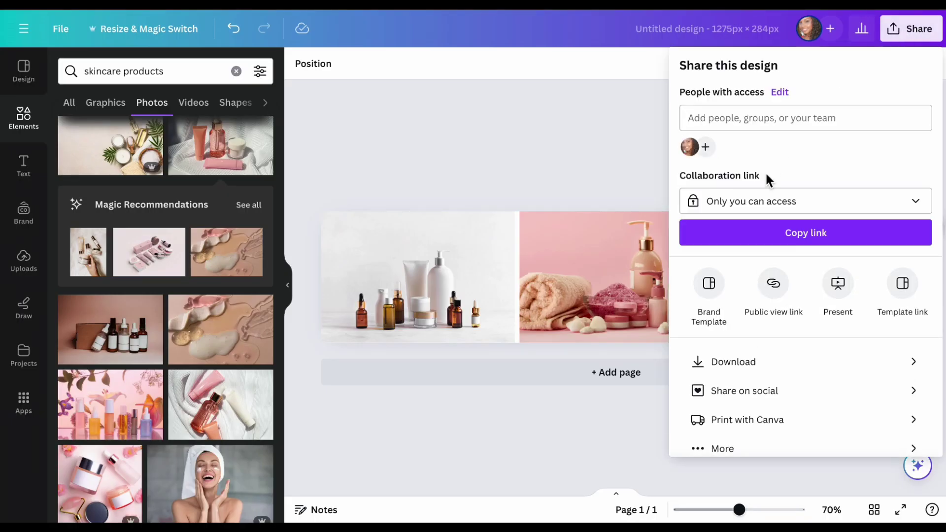
click(751, 360)
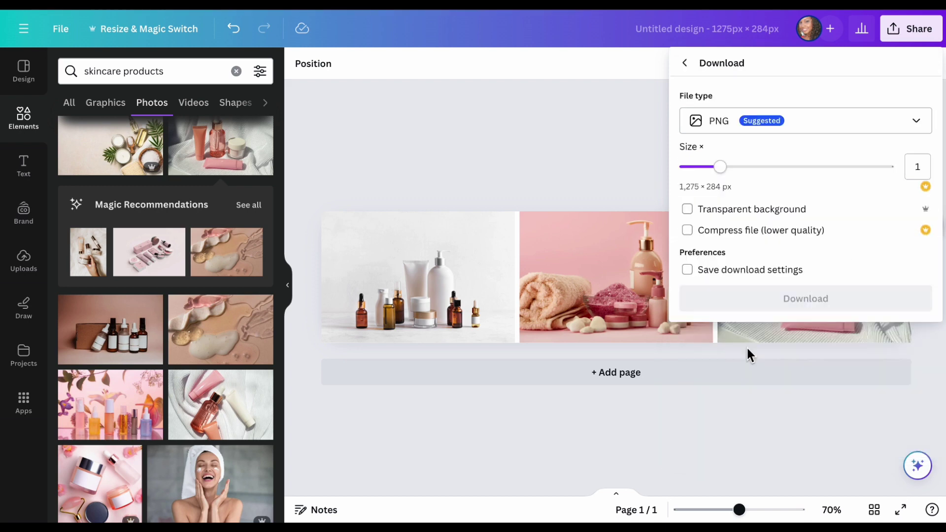
click(918, 128)
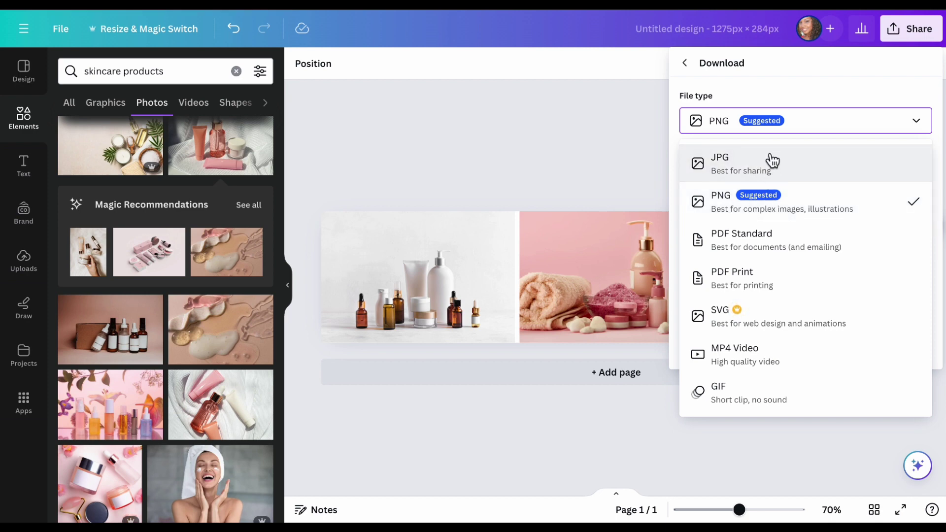
click(793, 201)
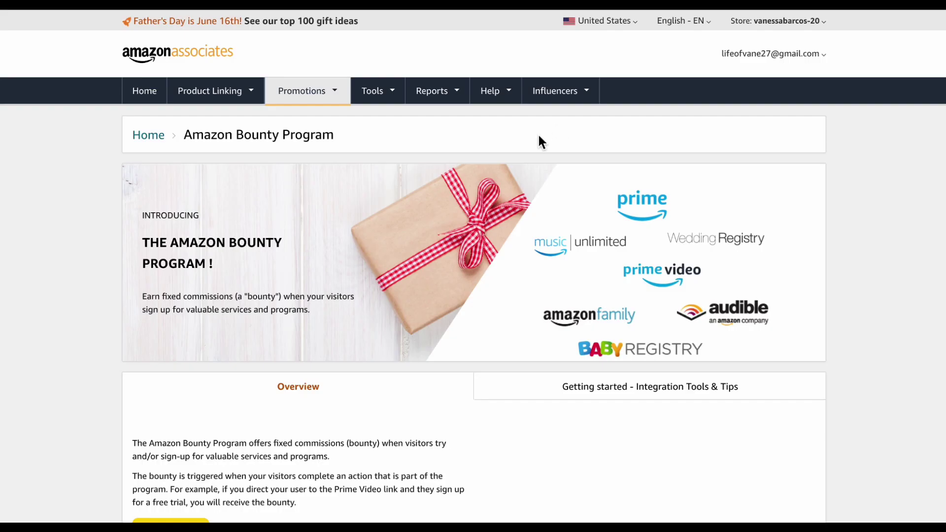
Switch to the Amazon Associates site and open the influencer storefront's management page
mouse_move(564, 97)
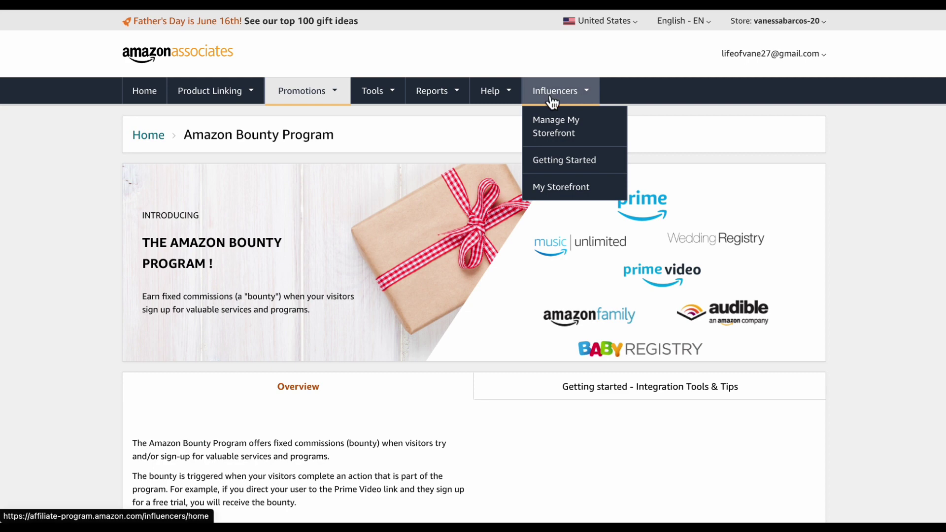
click(557, 138)
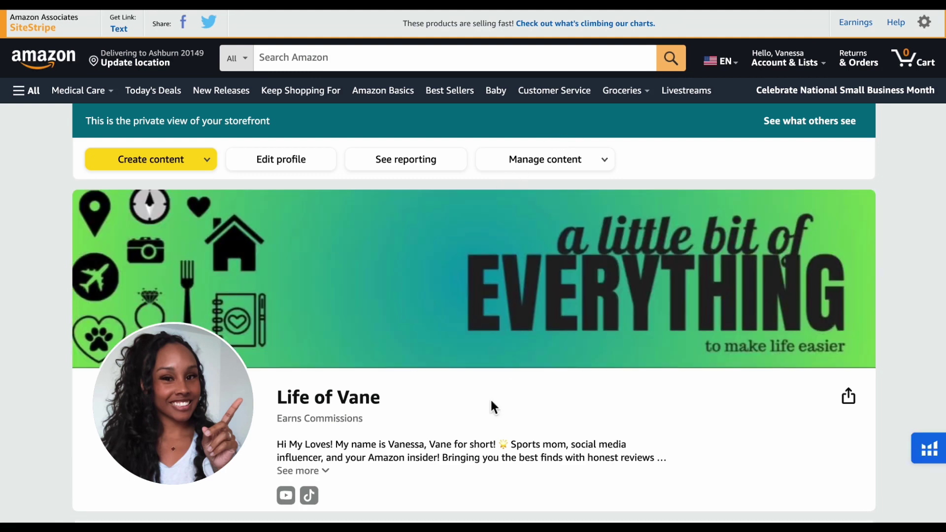
Open the storefront's background photo for updating, browse the Desktop files without choosing one, and save the current banner
scroll(508, 458, down, 1)
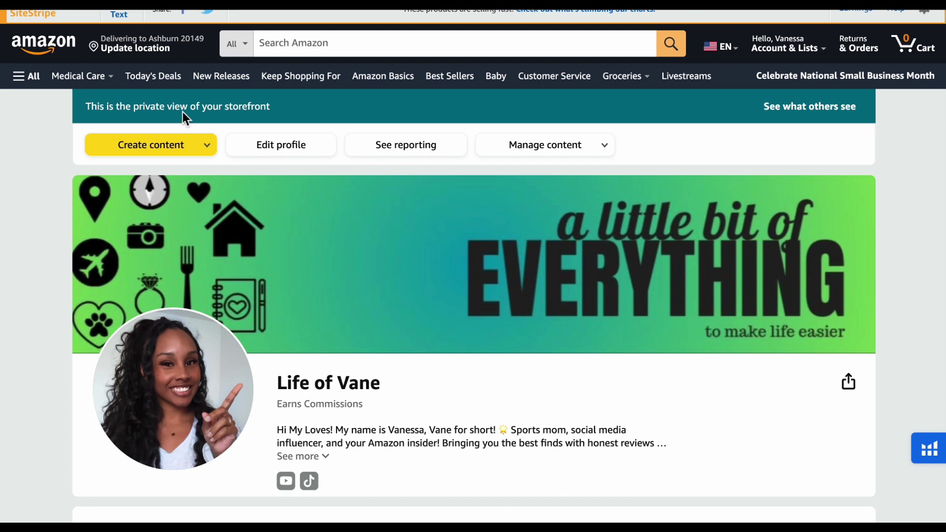
mouse_move(540, 211)
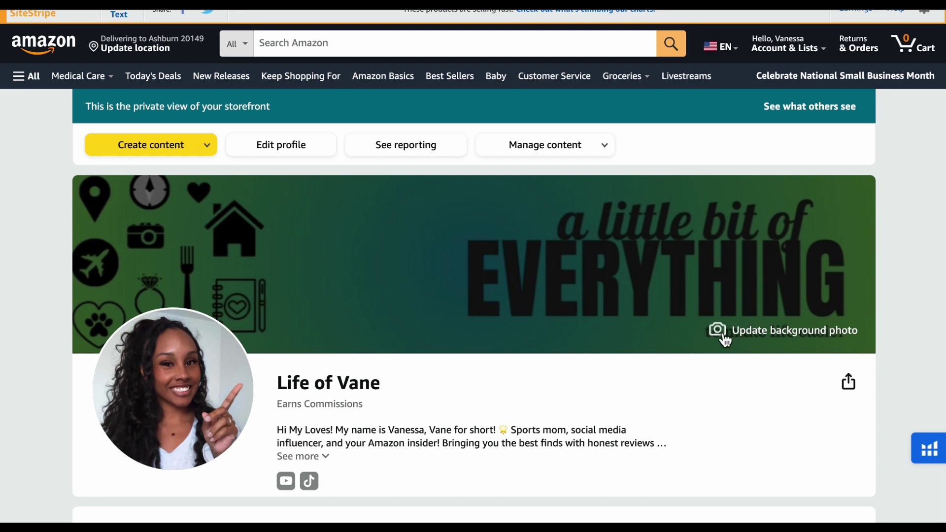
click(724, 339)
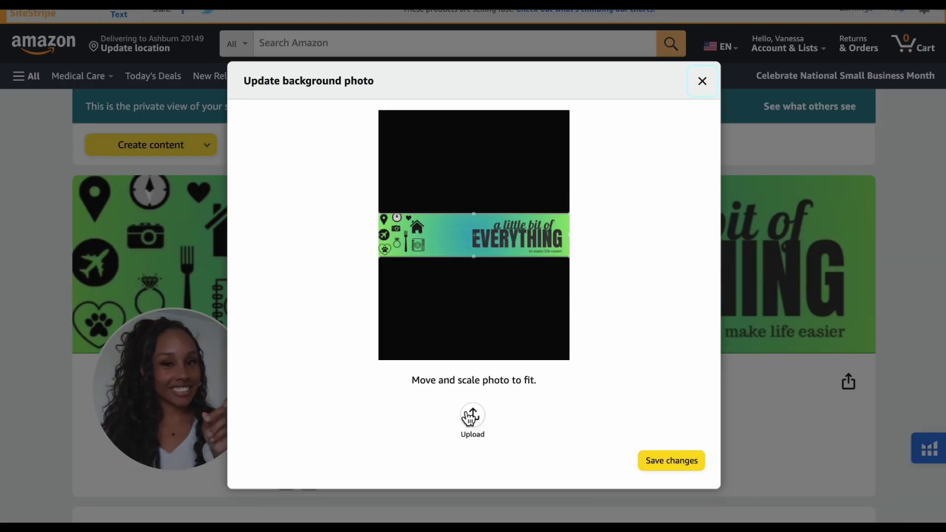
click(473, 416)
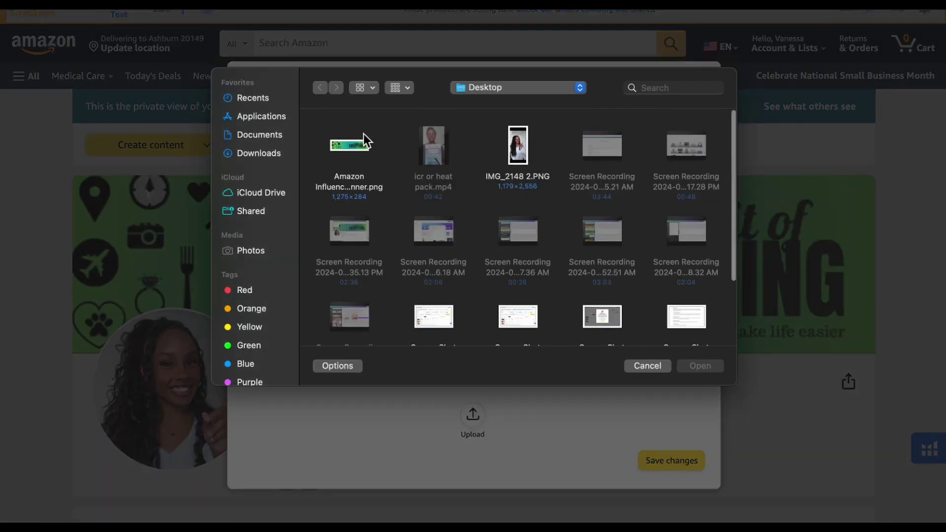
click(655, 365)
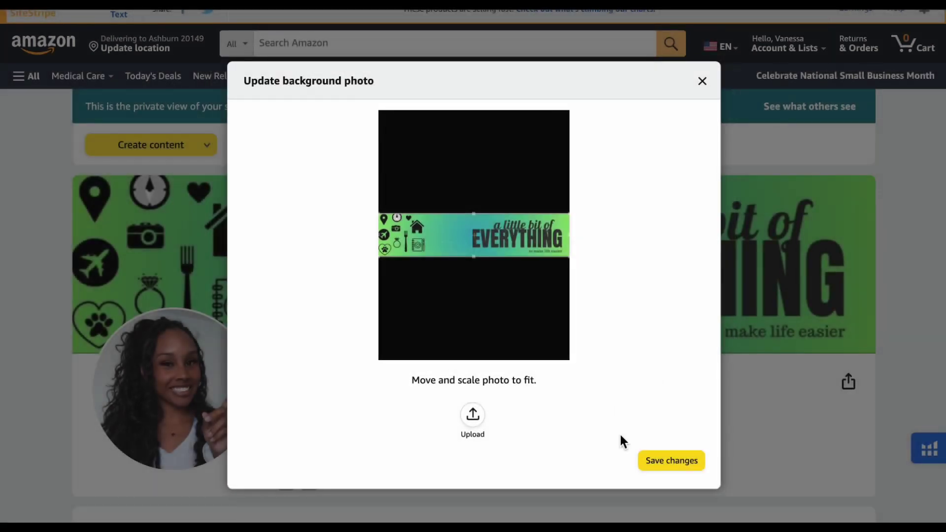
click(672, 463)
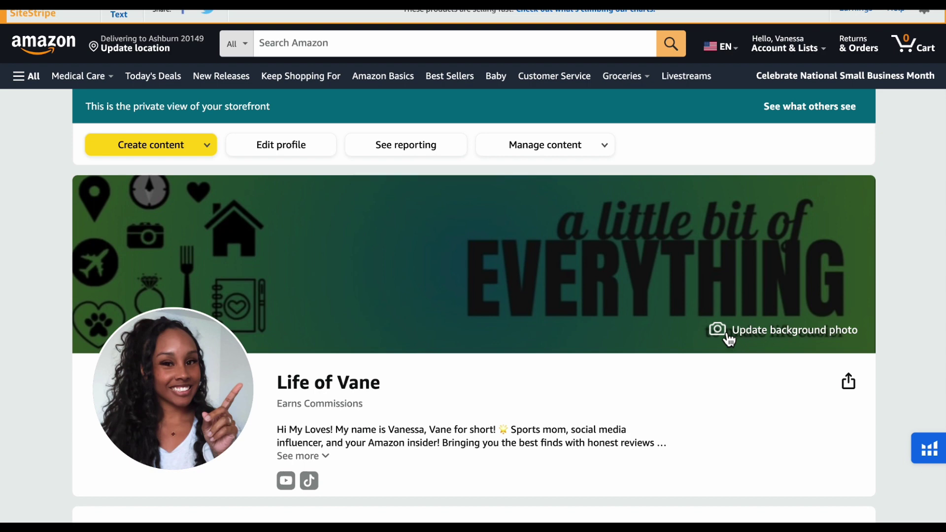
Show the storefront as other people see it
mouse_move(174, 397)
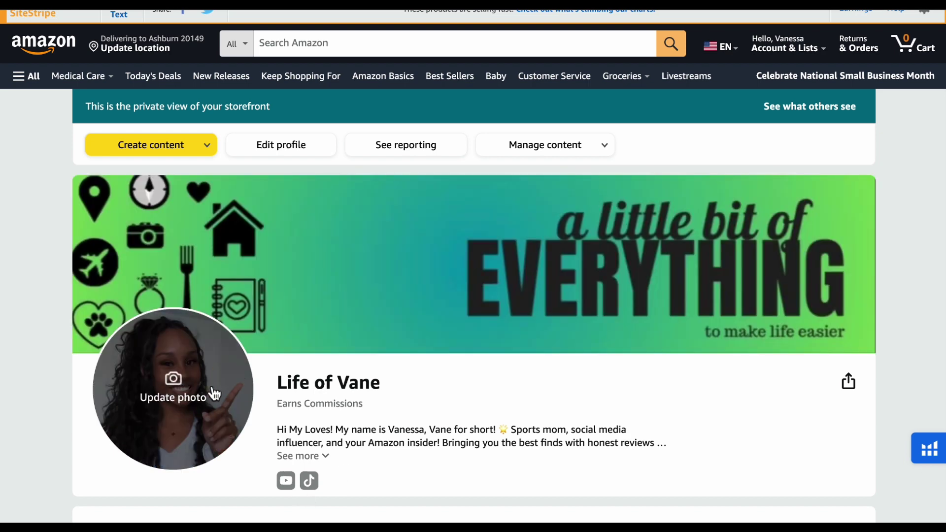
scroll(417, 404, up, 1)
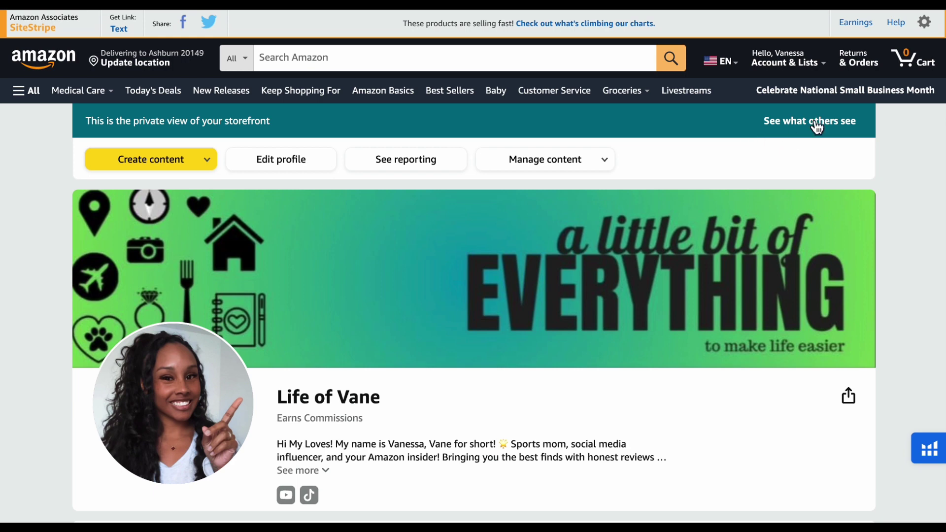
click(816, 127)
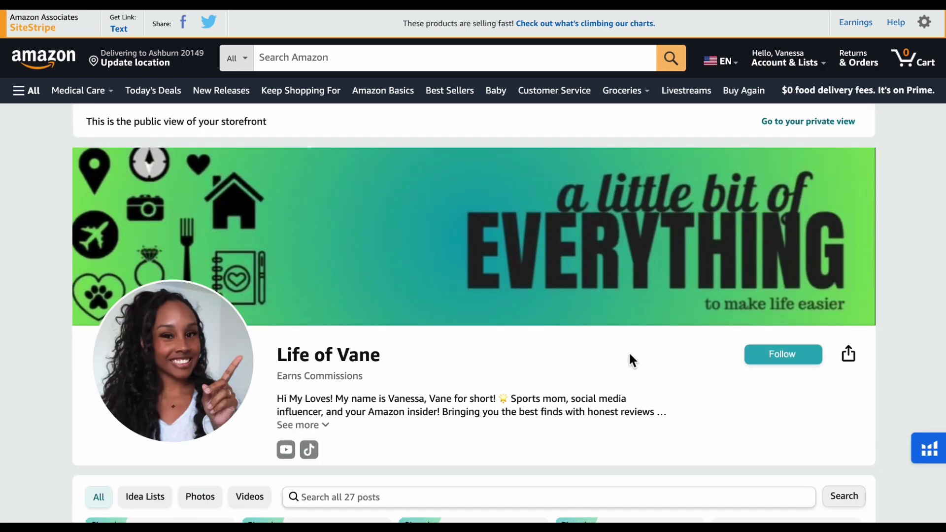